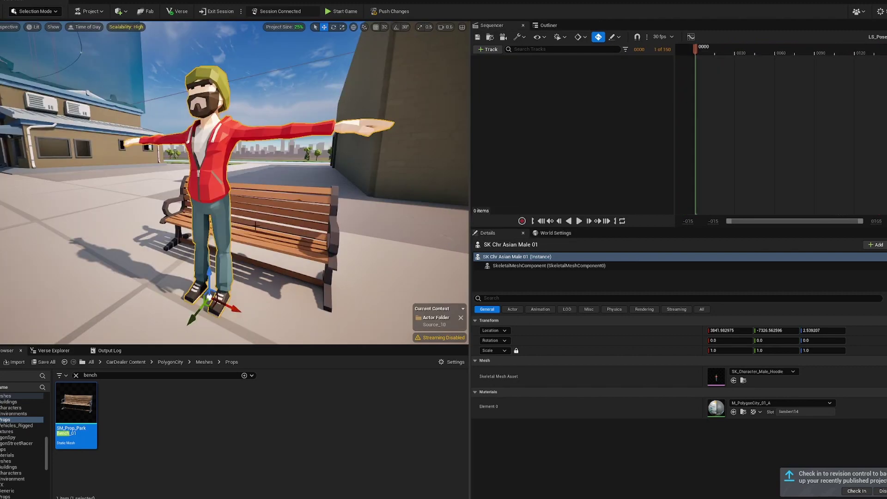
- Add SK Chr Asian Male 01 to the sequence with the Idle_1 animation
right_click(536, 91)
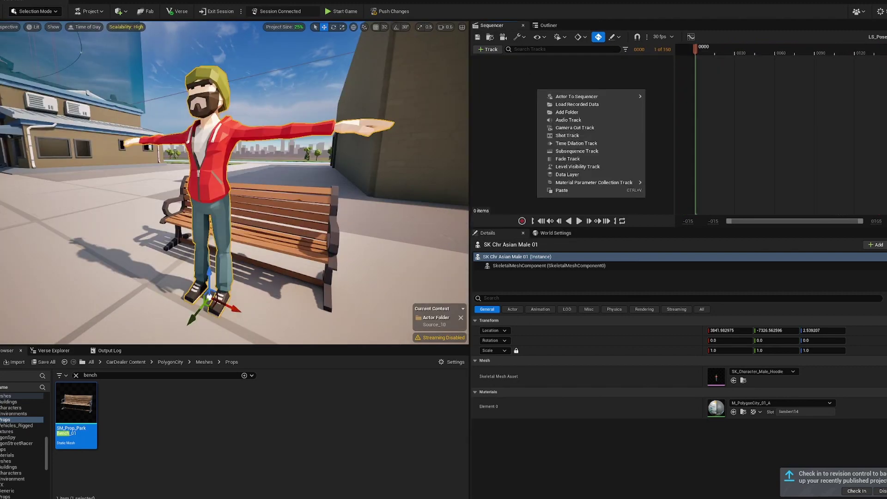
left_click(693, 101)
left_click(666, 69)
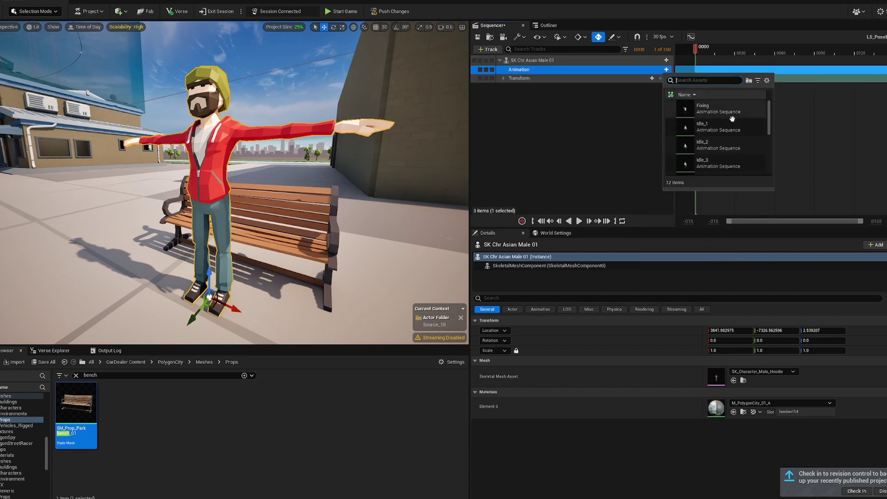
left_click(736, 127)
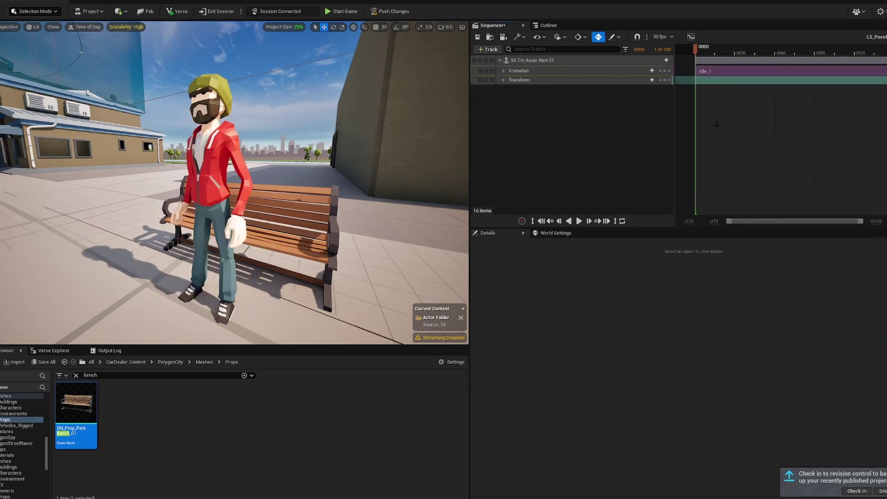
- Bake Idle_1 to an FKControlRig, then select the Pelvis_2 and Root_2 keys at frame 16
right_click(525, 62)
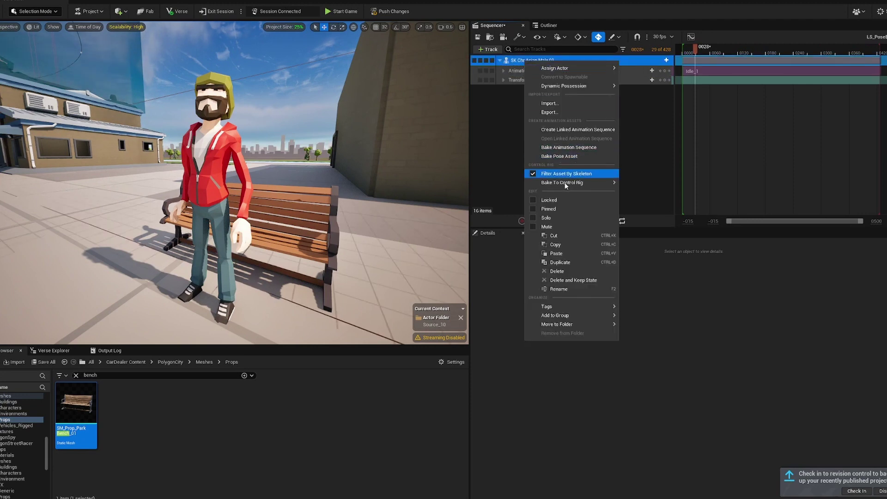
mouse_move(562, 182)
left_click(644, 195)
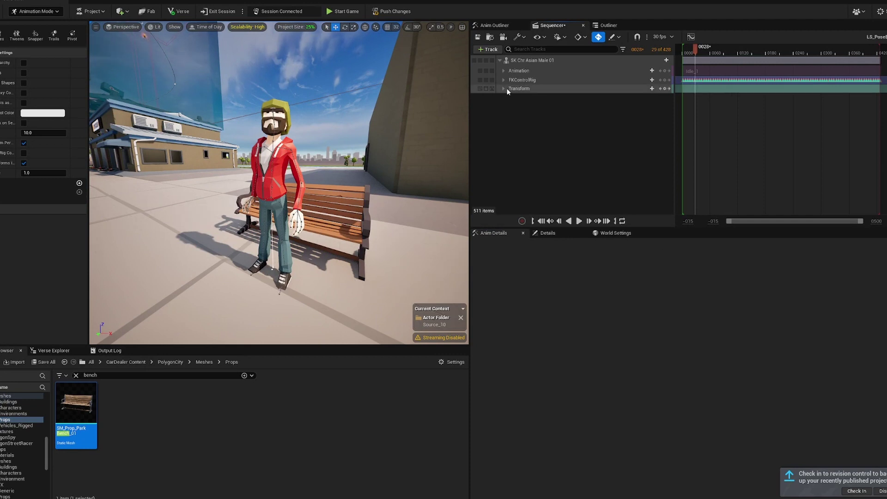
left_click(504, 80)
left_click(691, 52)
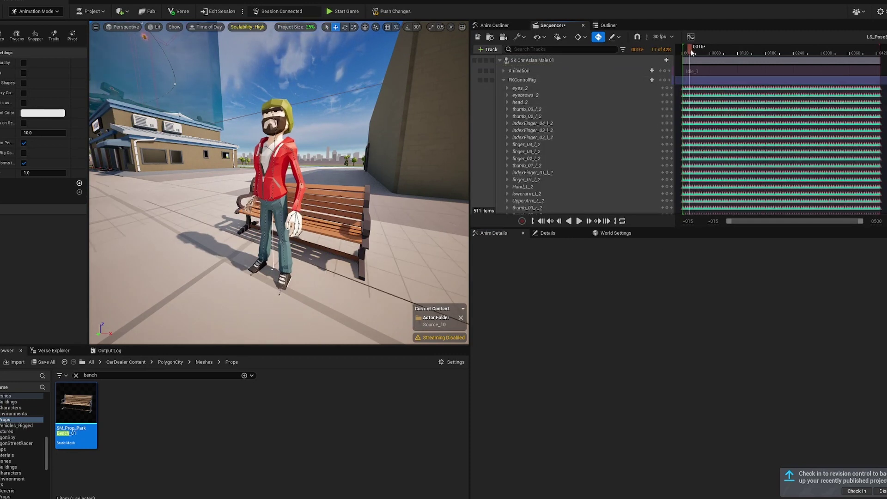
left_click_drag(691, 52, 707, 51)
scroll(559, 153, "down", 10)
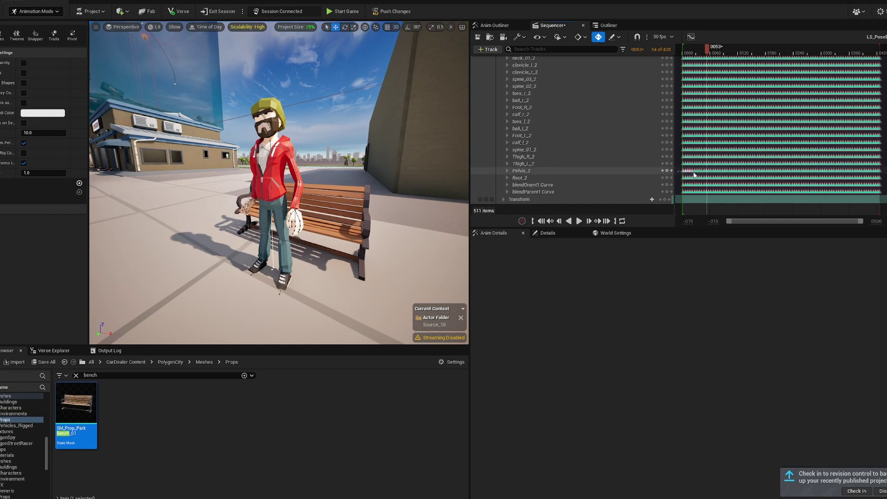
left_click_drag(698, 175, 881, 181)
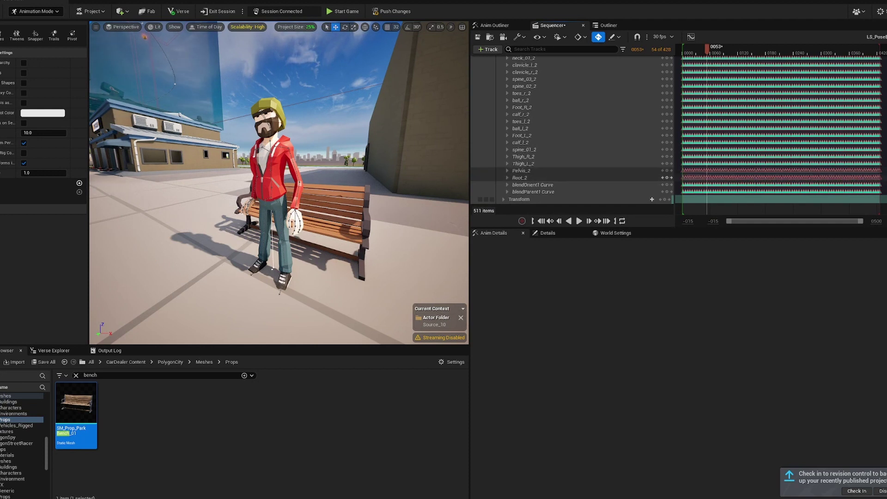
- Add an additive layer to the FKControlRig track and expand its bone tracks
left_click(504, 81)
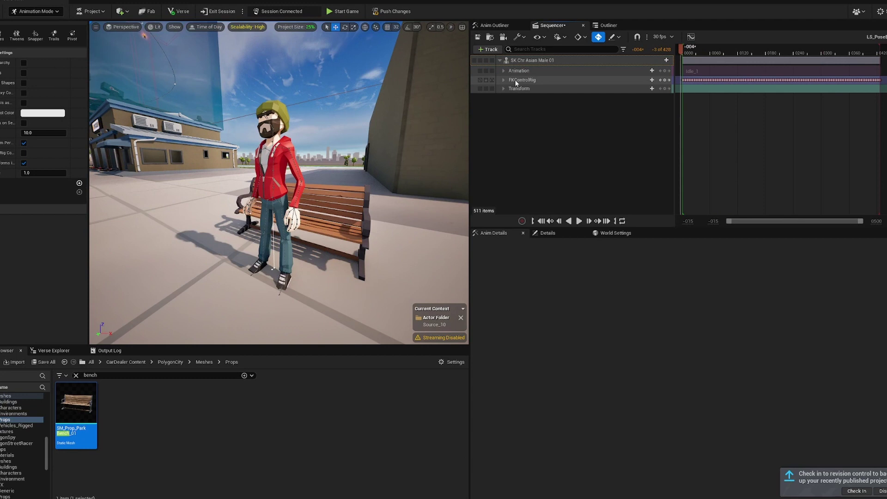
left_click(521, 83)
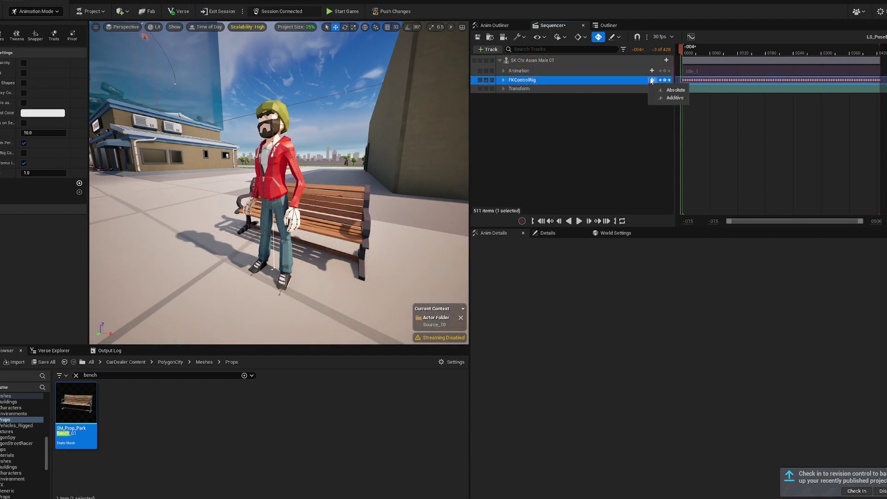
left_click(674, 97)
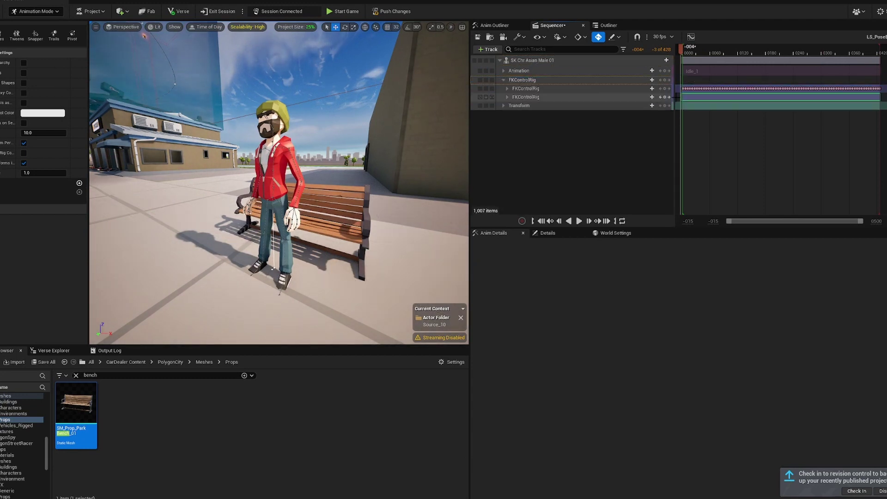
left_click(507, 97)
scroll(574, 172, "down", 5)
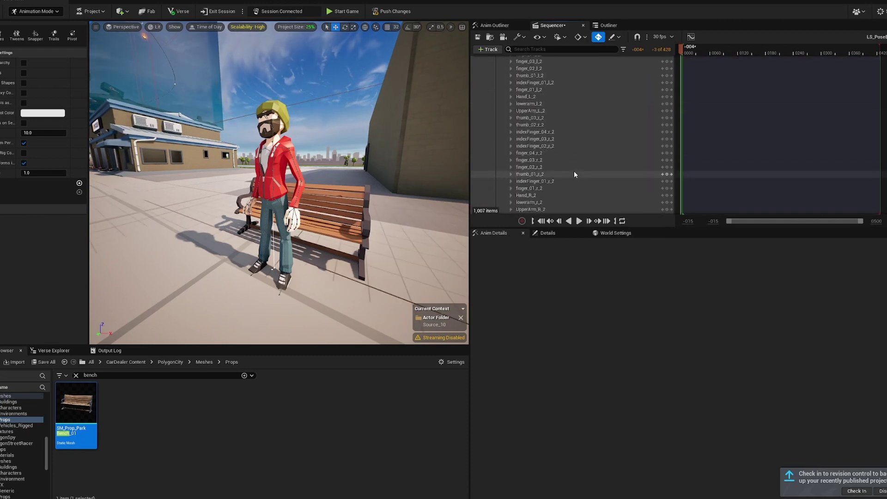
scroll(574, 171, "down", 5)
- Rotate Thigh_L_2 into a sitting angle and adjust the right upper arm
left_click(575, 169)
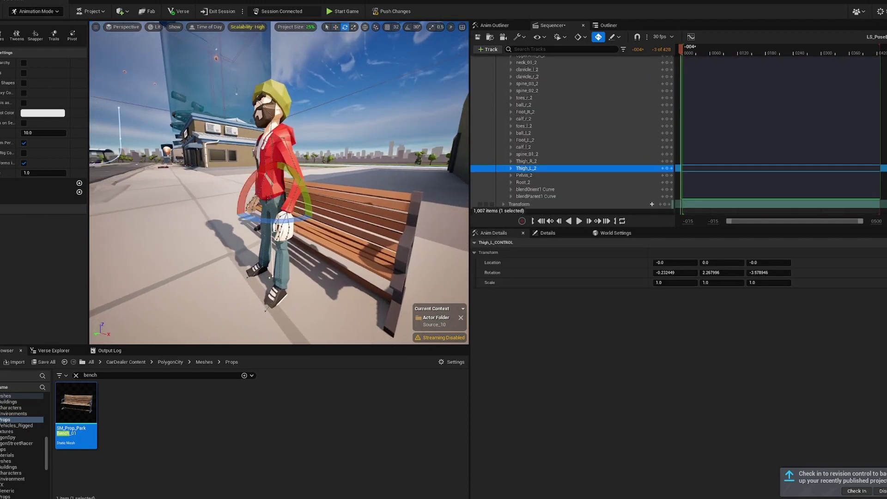
left_click_drag(281, 158, 305, 192)
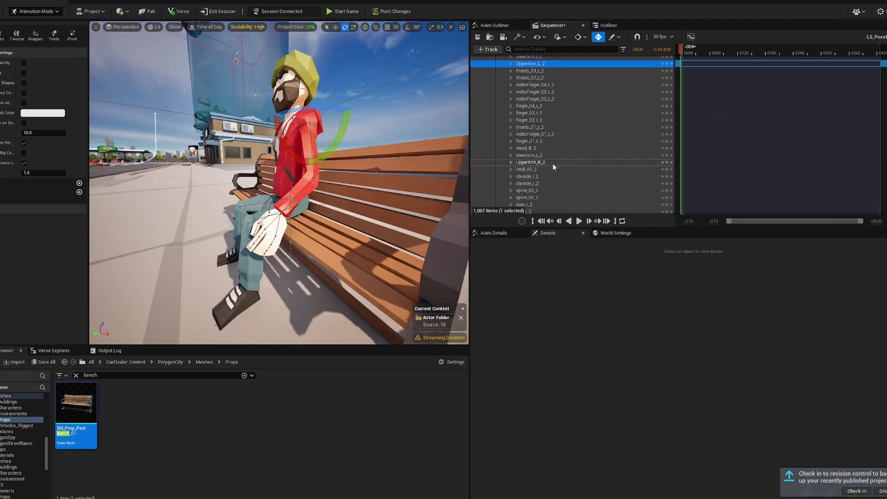
left_click(553, 166)
mouse_move(292, 167)
left_mouse_down("alt")
mouse_move(276, 134)
mouse_move(284, 167)
mouse_move(264, 153)
left_mouse_up("alt")
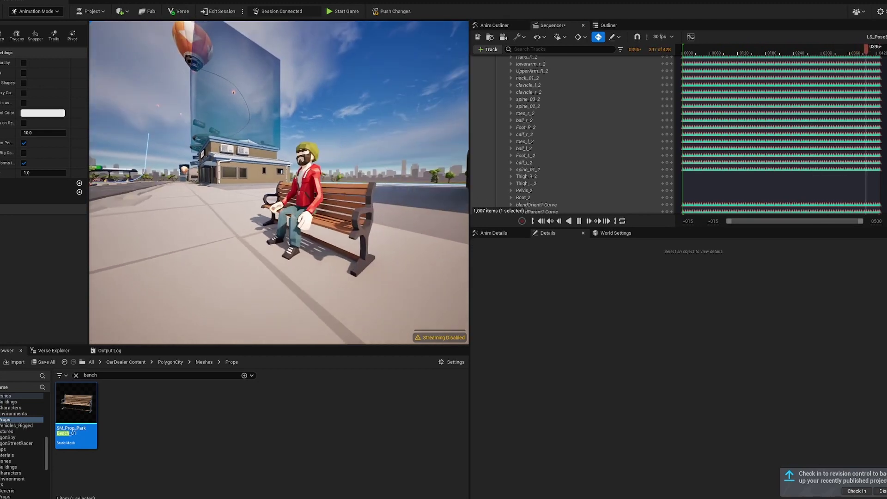
- Bake the seated pose into a new animation sequence in PolygonCity > Animations
left_click(529, 61)
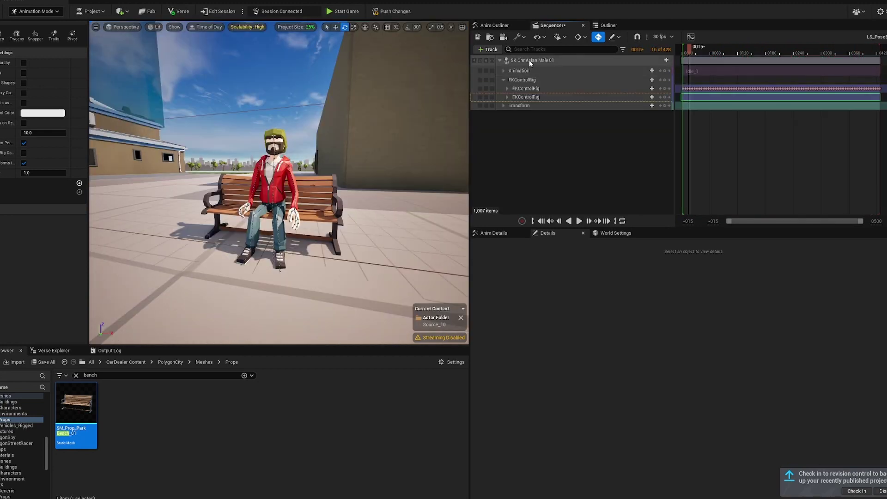
right_click(529, 61)
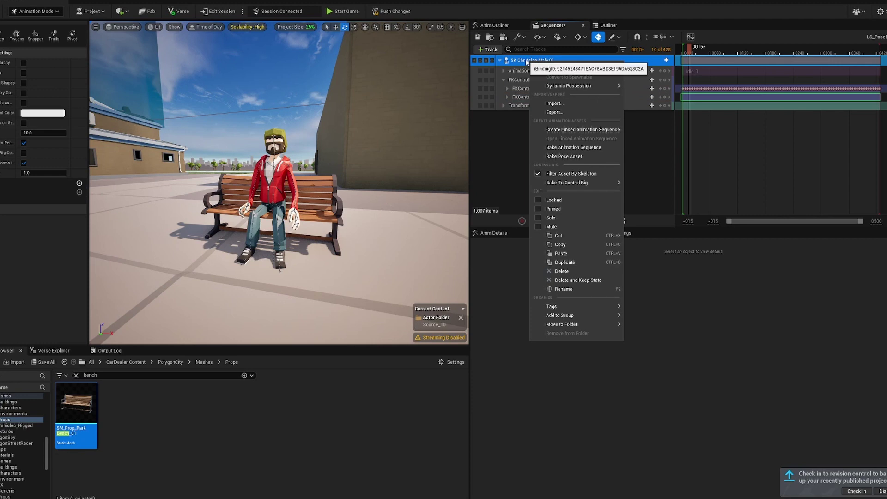
mouse_move(560, 67)
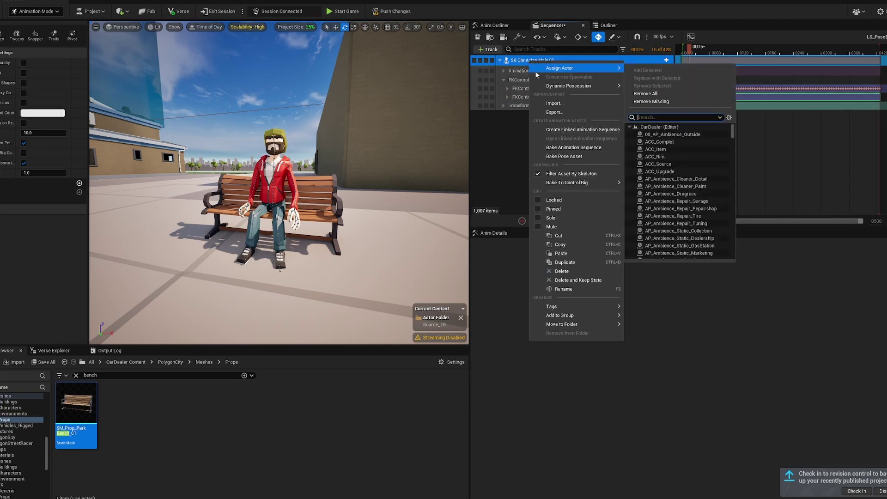
left_click(571, 147)
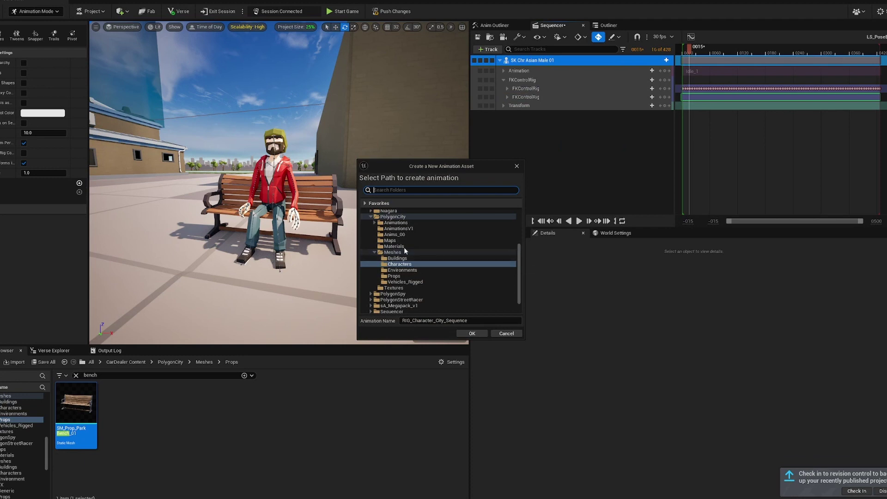
left_click(396, 223)
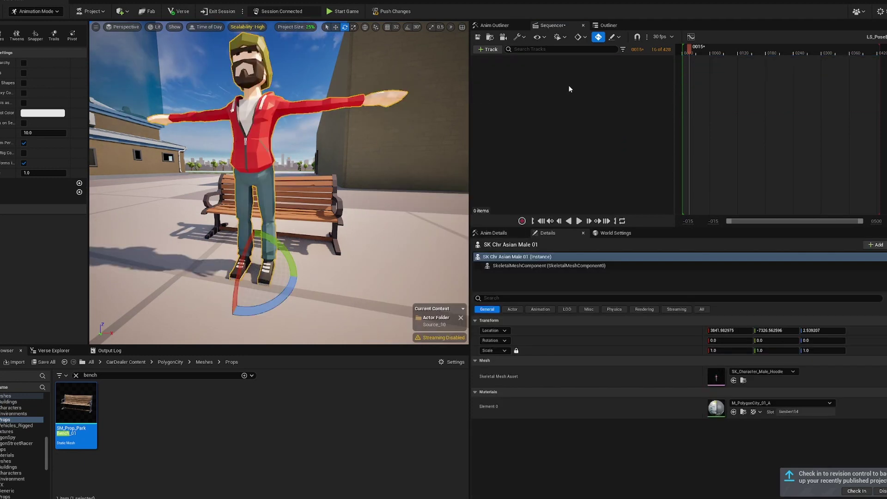
- Re-add SK Chr Asian Male 01 playing SitExample and orbit around it on the bench
right_click(569, 89)
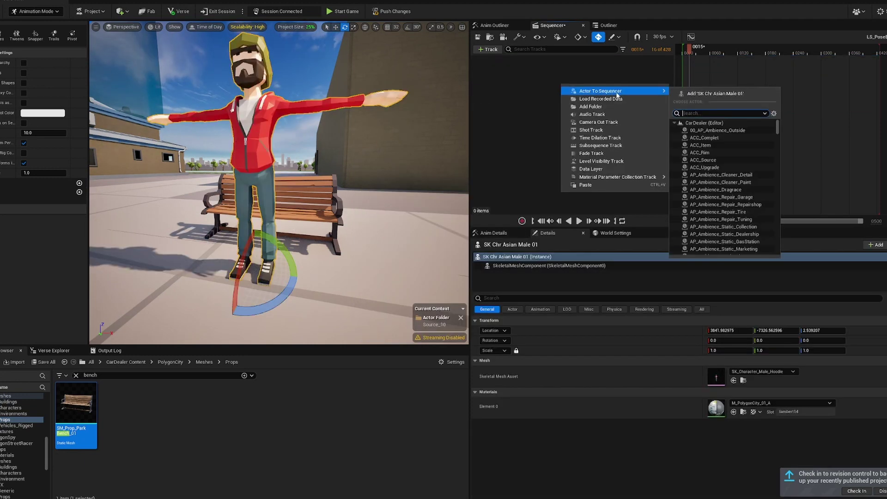
left_click(700, 94)
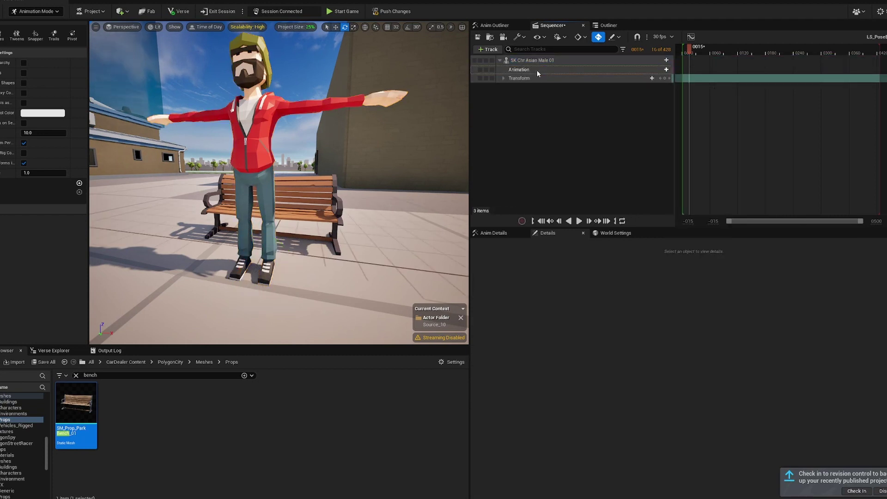
left_click(536, 71)
left_click(667, 70)
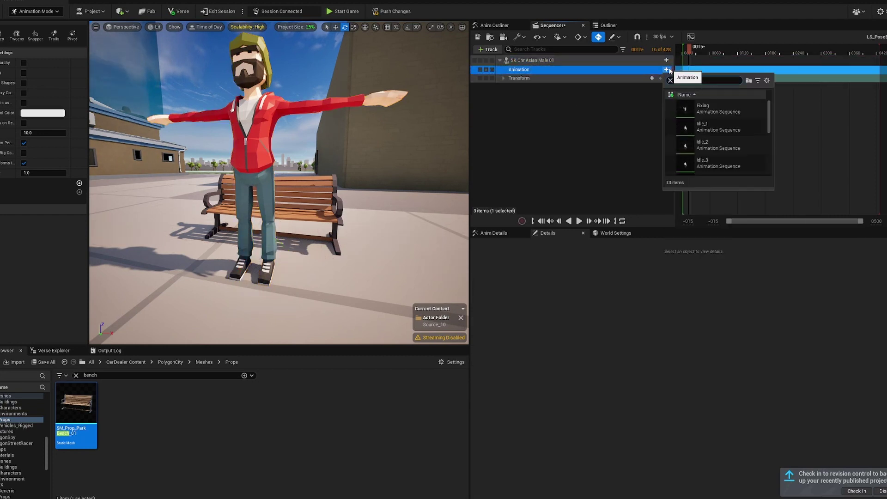
type("sit")
left_click(707, 108)
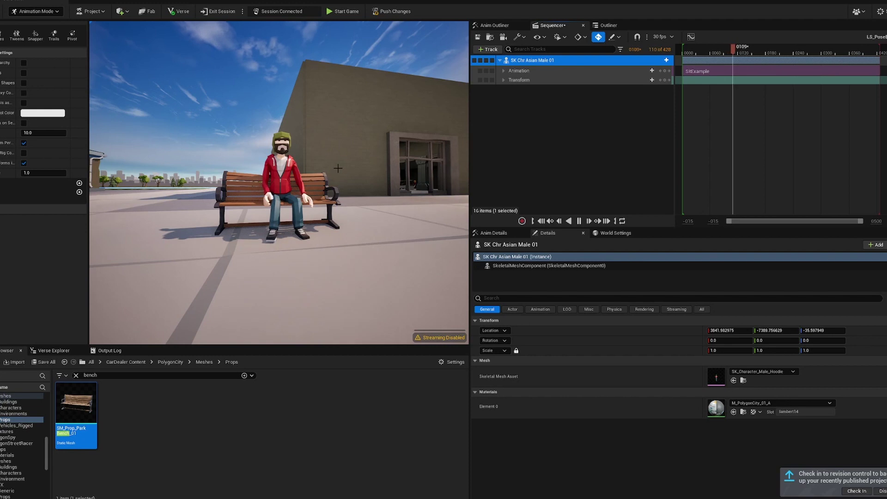
right_click_drag(318, 174, 236, 173)
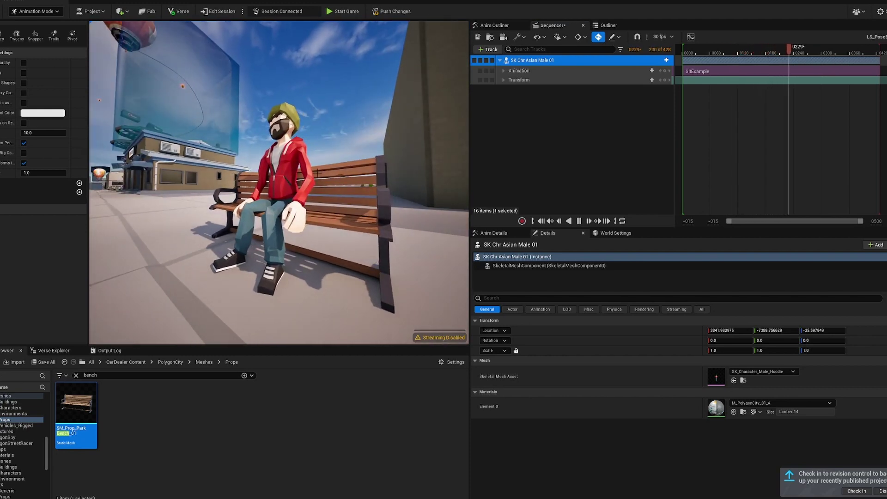